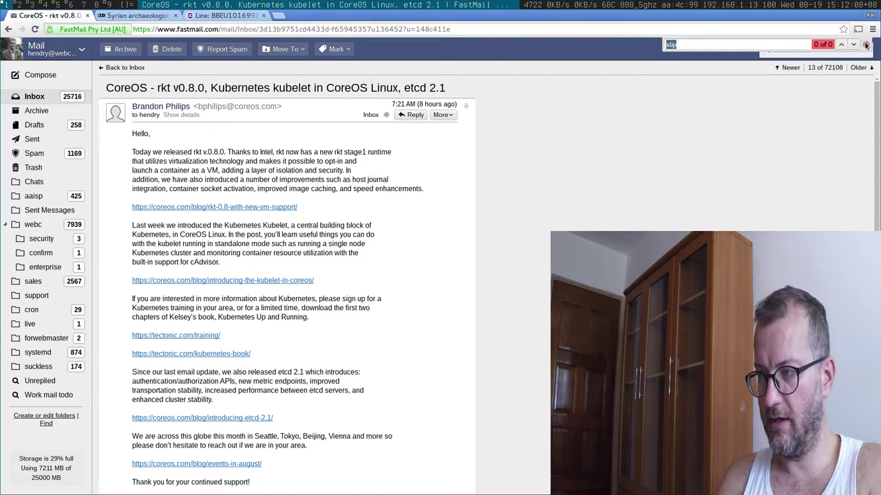
- Close the find bar, search 'coreos' in a new tab, and open the CoreOS homepage
key(Escape)
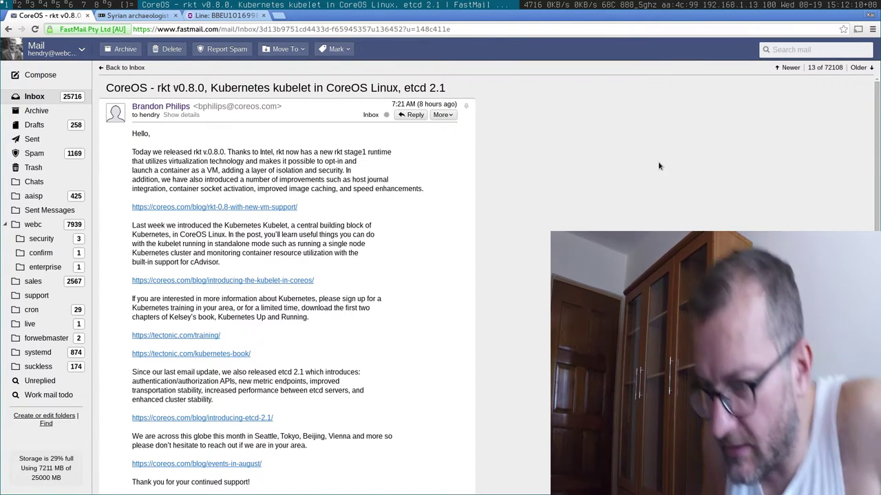
key(ctrl+t)
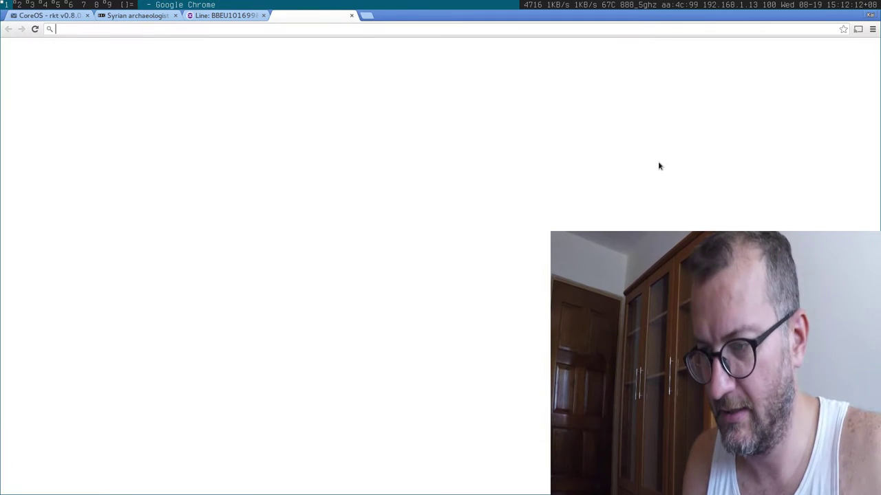
text(coreos)
key(Return)
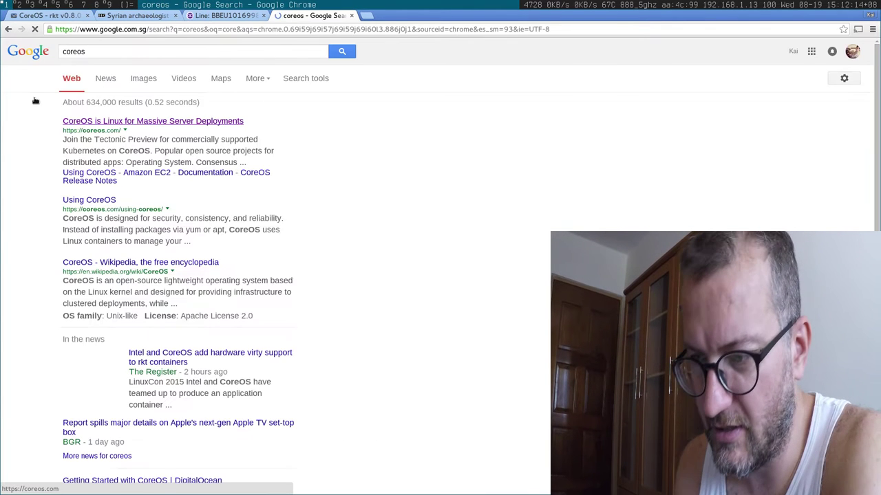
click(126, 121)
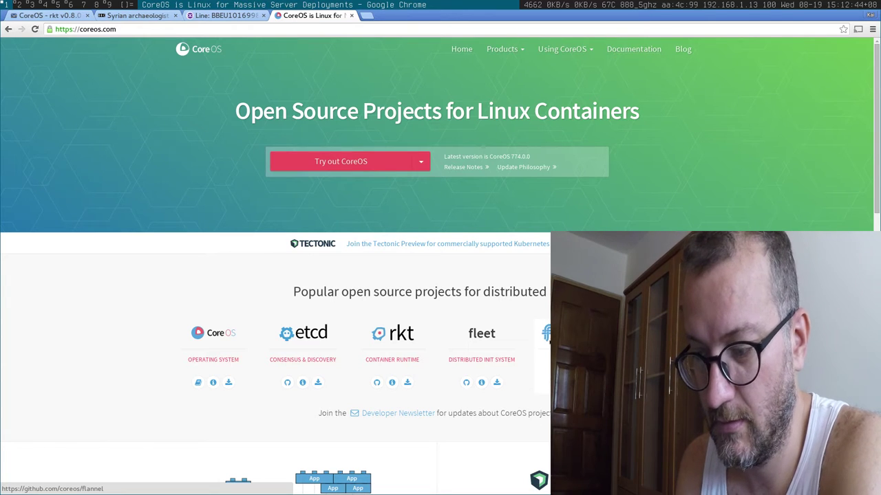
scroll(440, 275, down, 4)
scroll(440, 275, down, 1)
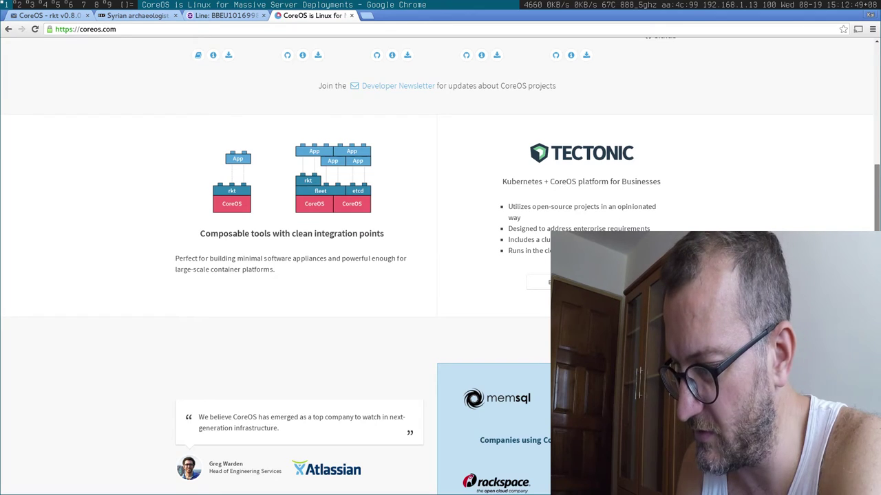
scroll(440, 276, down, 3)
scroll(440, 275, down, 3)
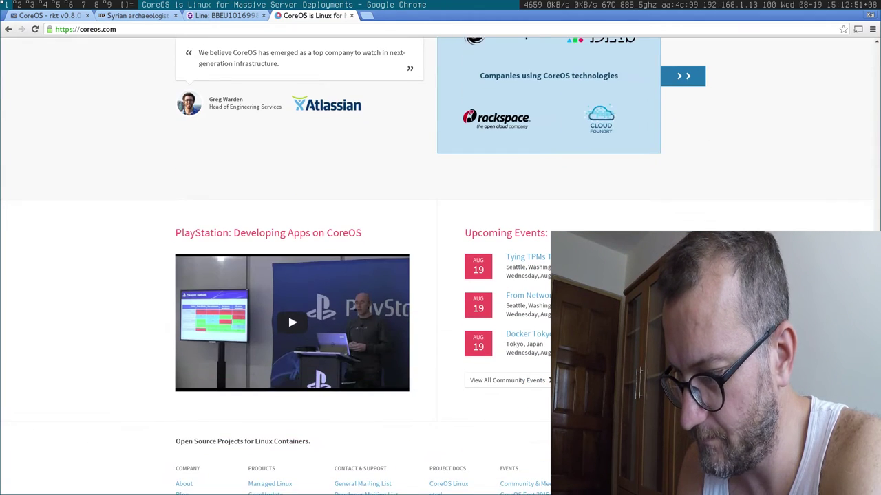
scroll(441, 275, down, 2)
- Return to the top of coreos.com, load dabase.com in a new tab, and highlight 'Evergreen PHP'
key(Home)
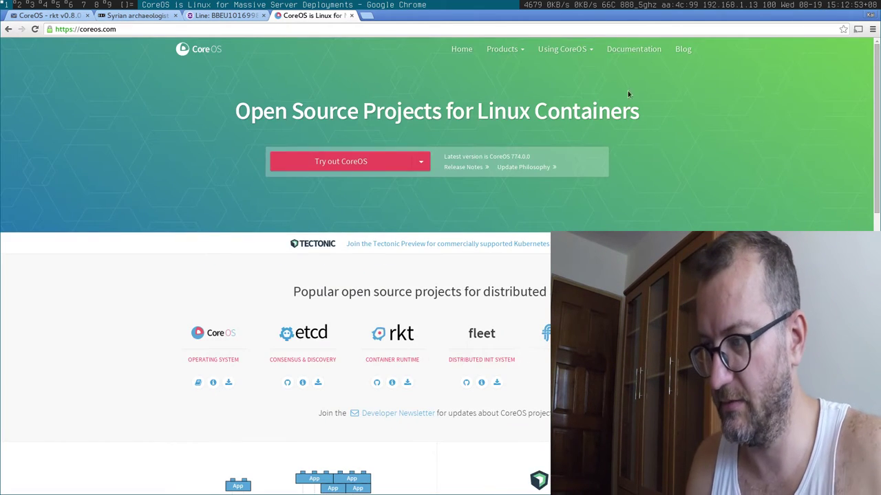
key(ctrl+t)
text(dabase.com)
key(Return)
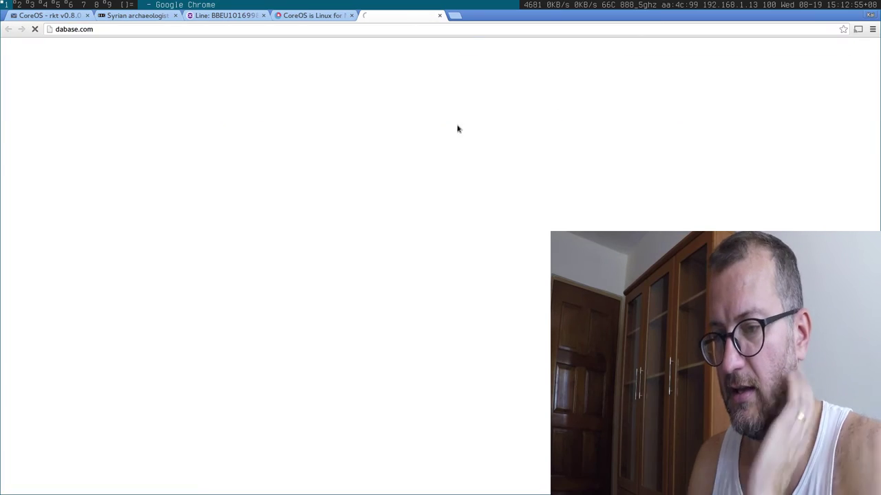
drag(89, 153, 66, 144)
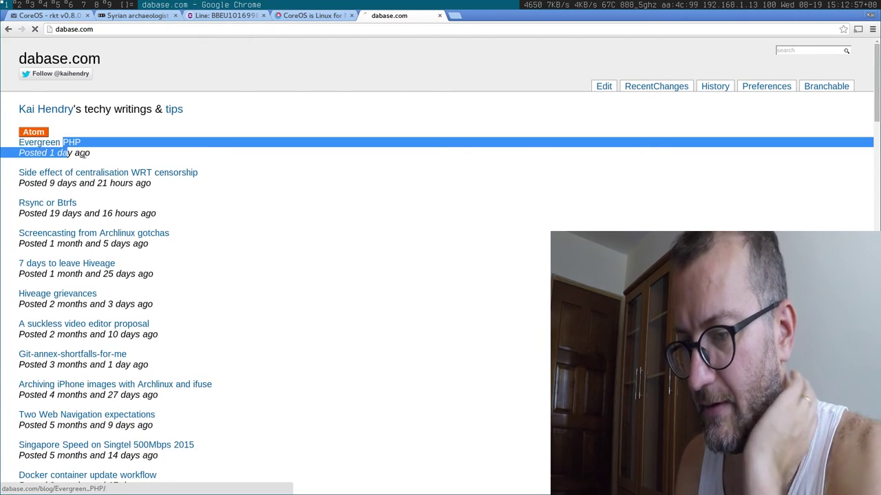
- Open the 'Evergreen PHP' post, zoom in two steps, and jump to its end
click(66, 145)
key(ctrl+plus)
key(ctrl+plus)
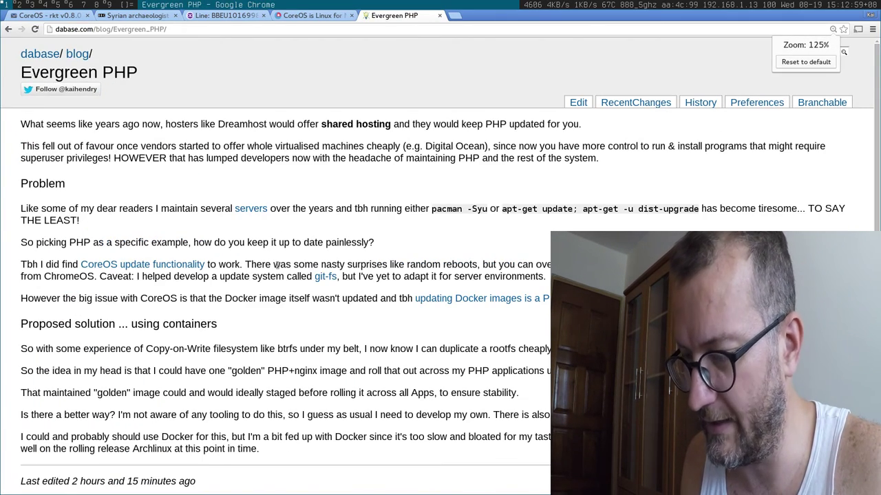
key(ctrl+plus)
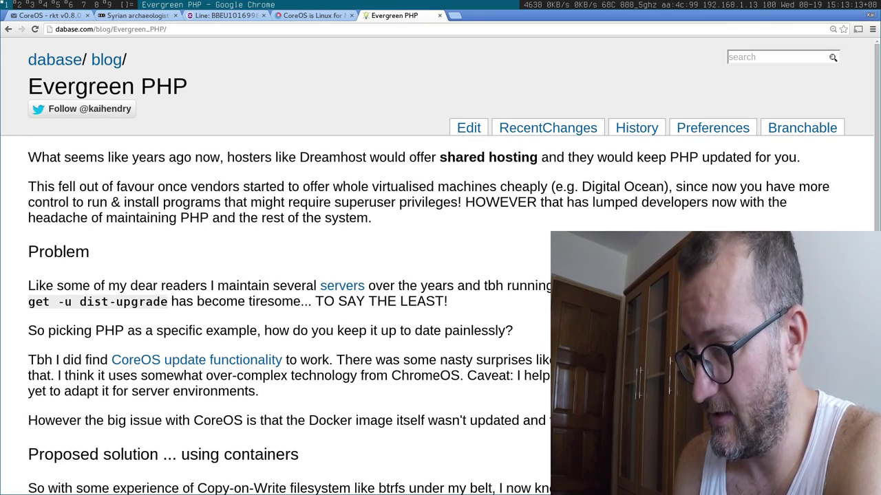
scroll(276, 276, down, 2)
key(End)
scroll(275, 275, up, 15)
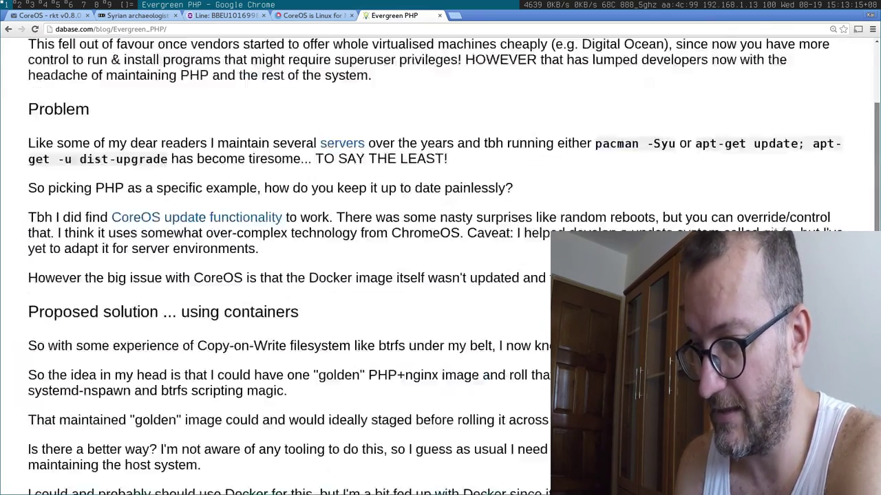
scroll(275, 275, up, 4)
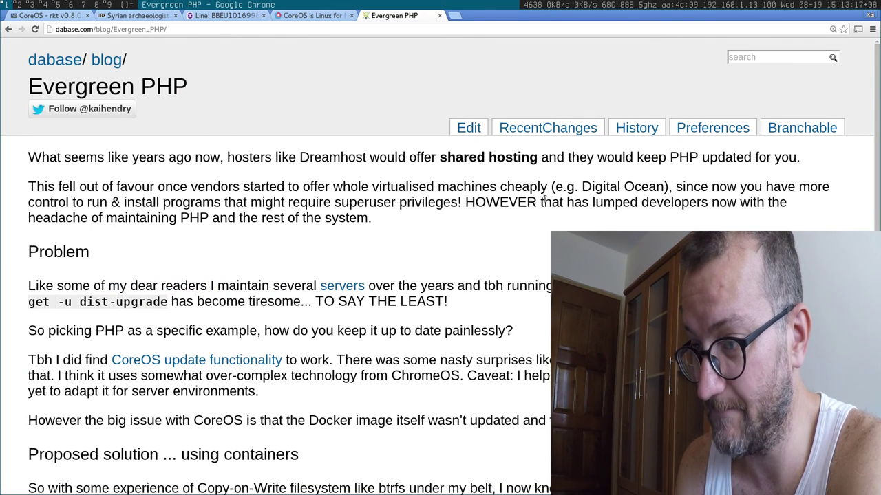